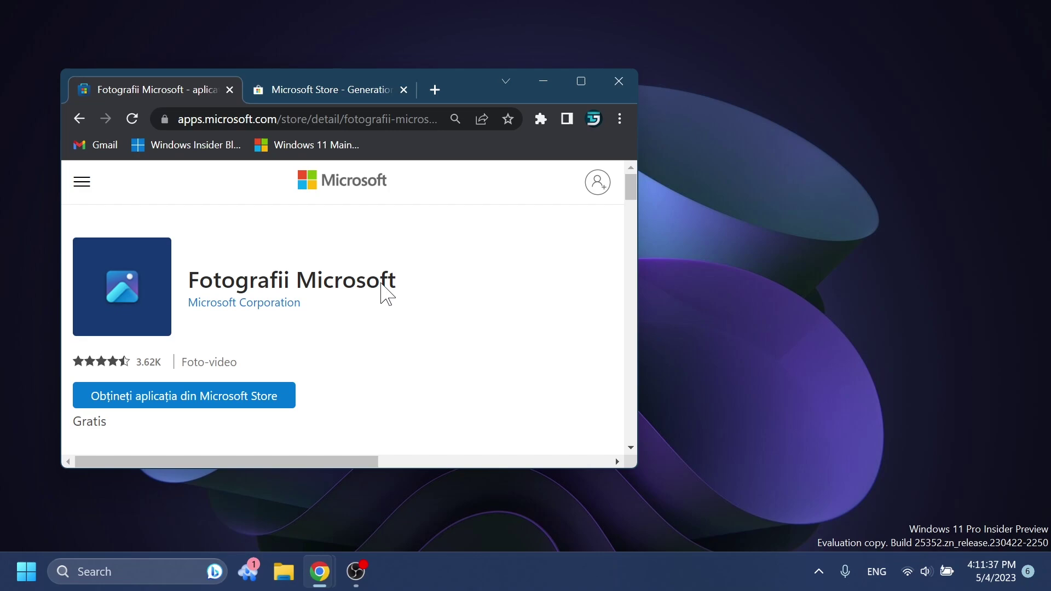
Submit the copied Fotografii Microsoft store link to the rg-adguard generator on the Fast channel
left_click(363, 118)
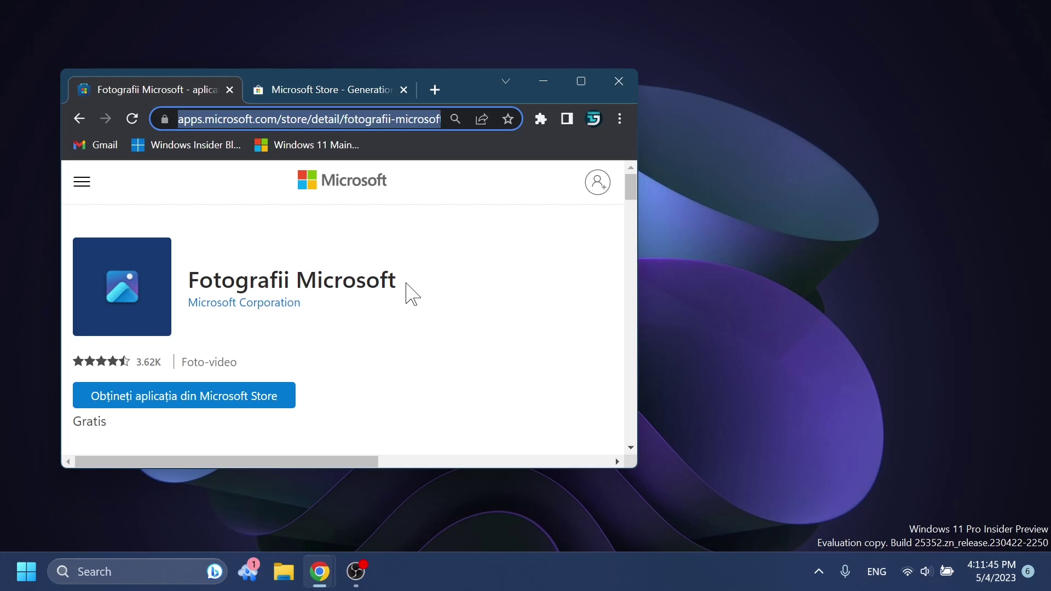
key("ctrl+Tab")
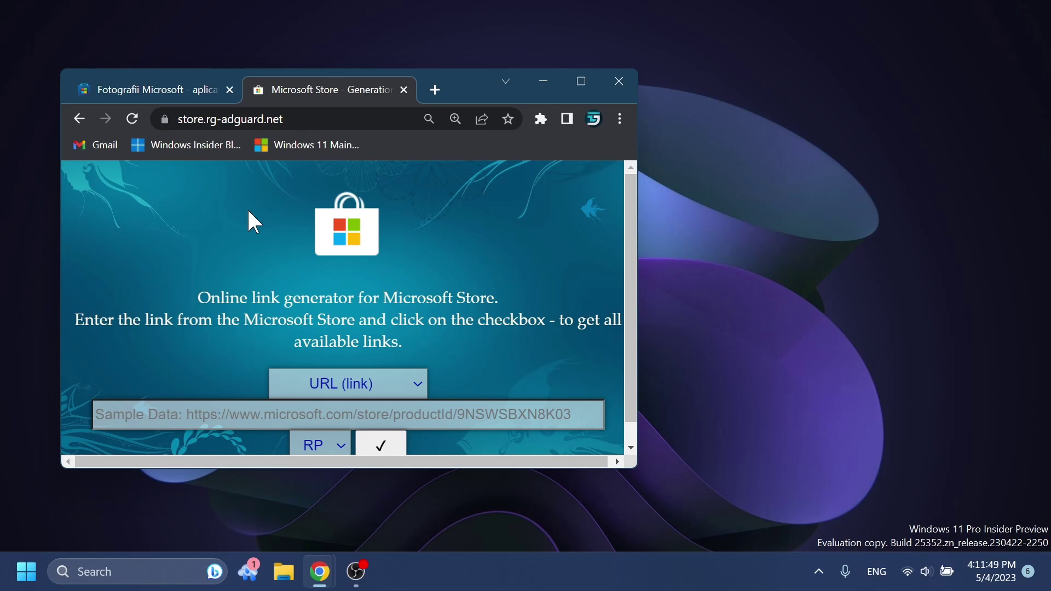
scroll(240, 217, "down", 1)
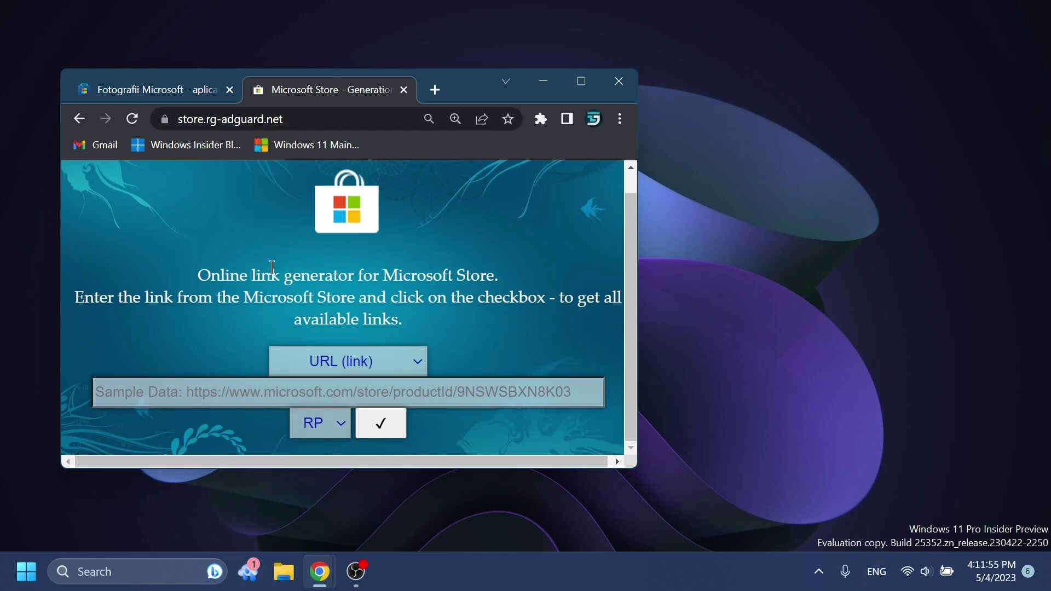
left_click(328, 392)
type("https://apps.microsoft.com/store/detail/fotografii-microsoft/9WZDNCRFJBH4?hl=ro-ro&gl=ro&rtc=1")
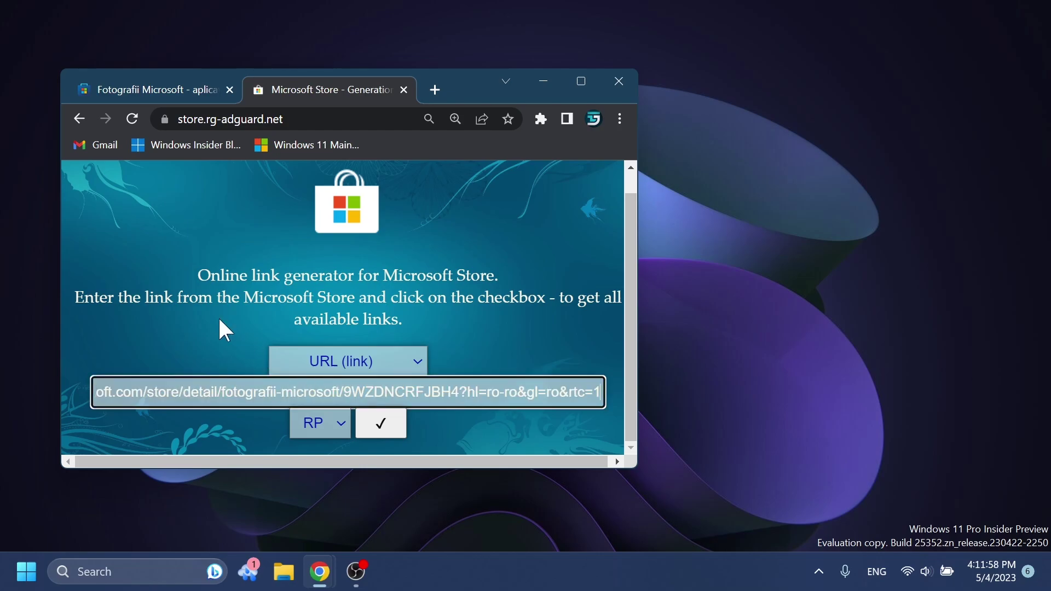
left_click(320, 423)
left_click(319, 444)
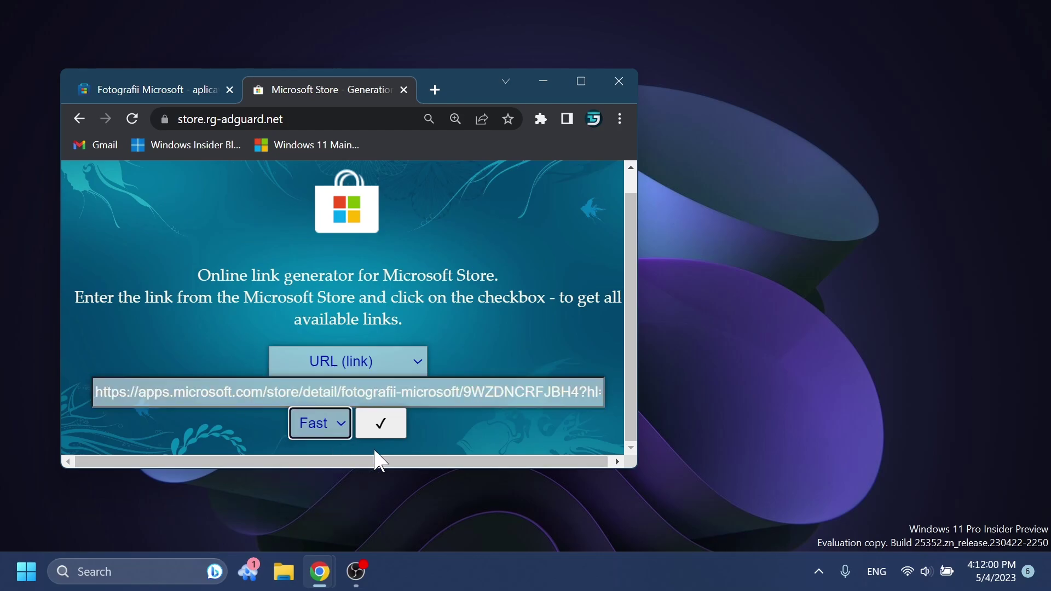
left_click(383, 430)
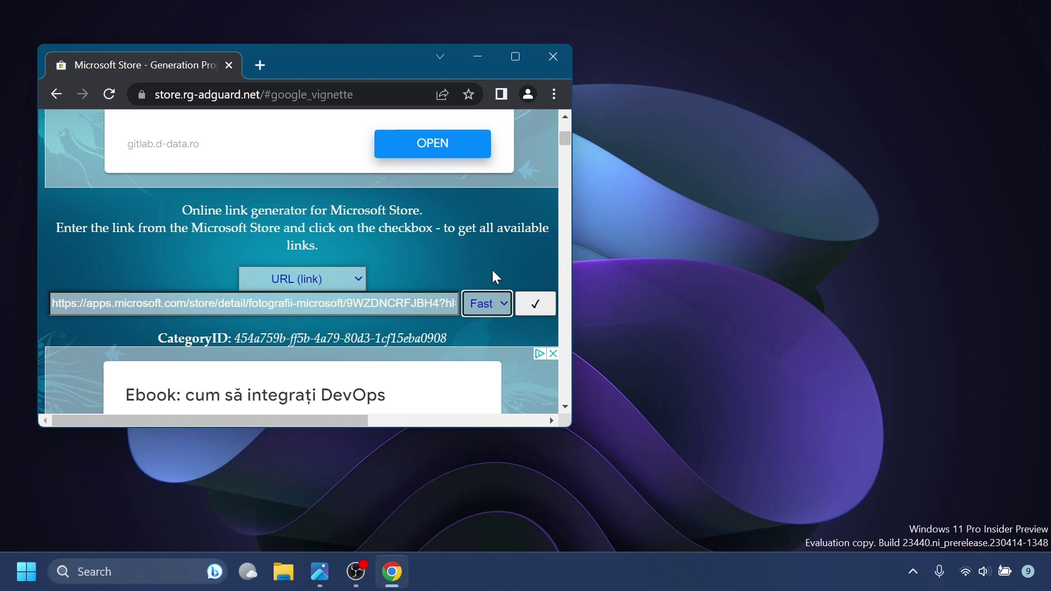
Review the Fast, Slow, RP and Retail channel choices, leaving Fast selected
left_click(490, 304)
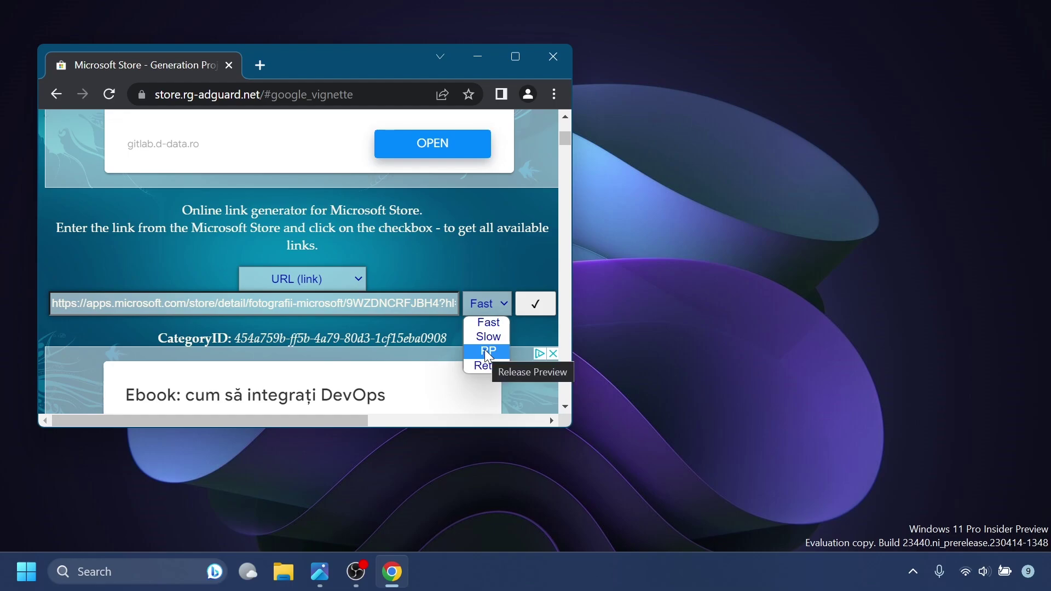
left_click(511, 275)
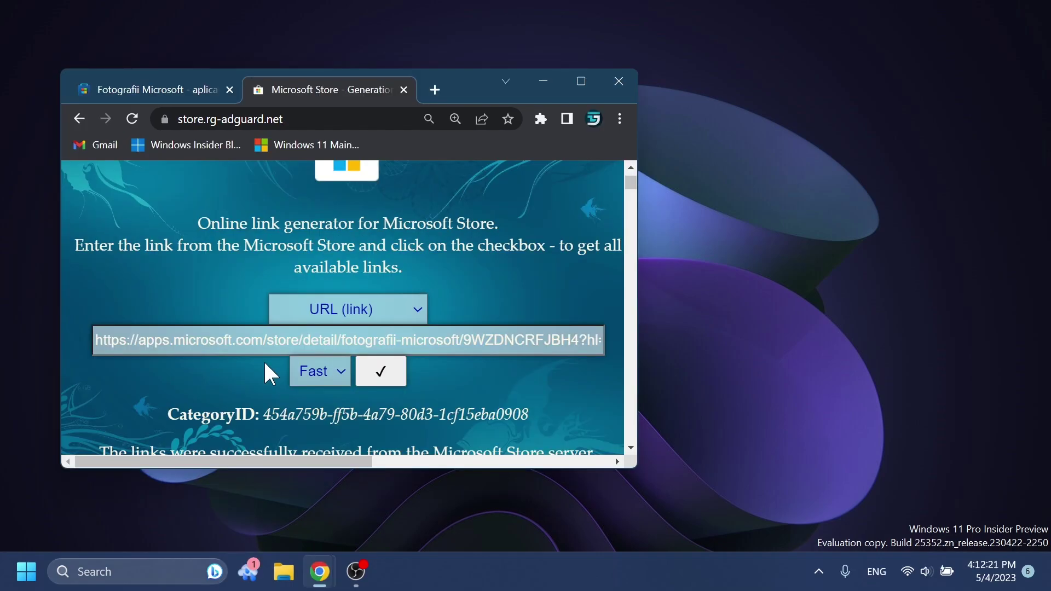
Save the Photos 2023.11050.2013.0 Msixbundle to the Desktop, keeping it despite the security warning
scroll(265, 364, "down", 20)
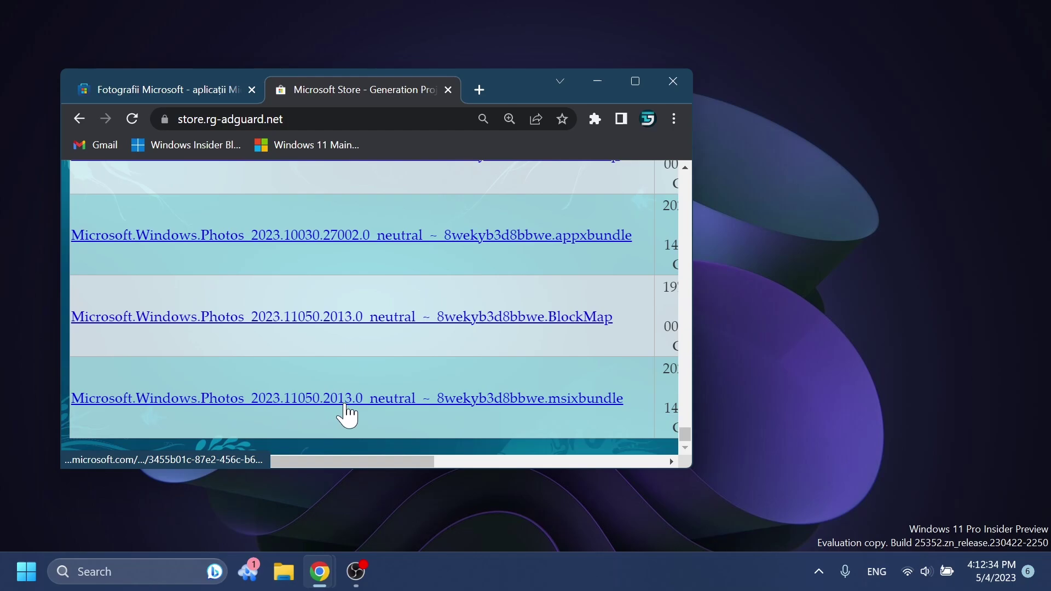
right_click(572, 412)
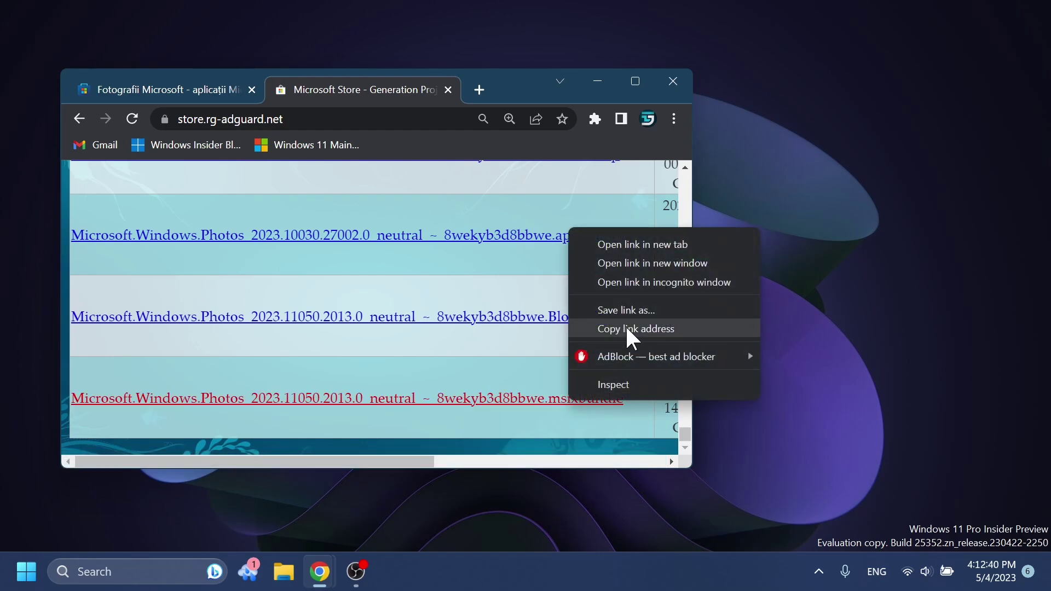
left_click(629, 310)
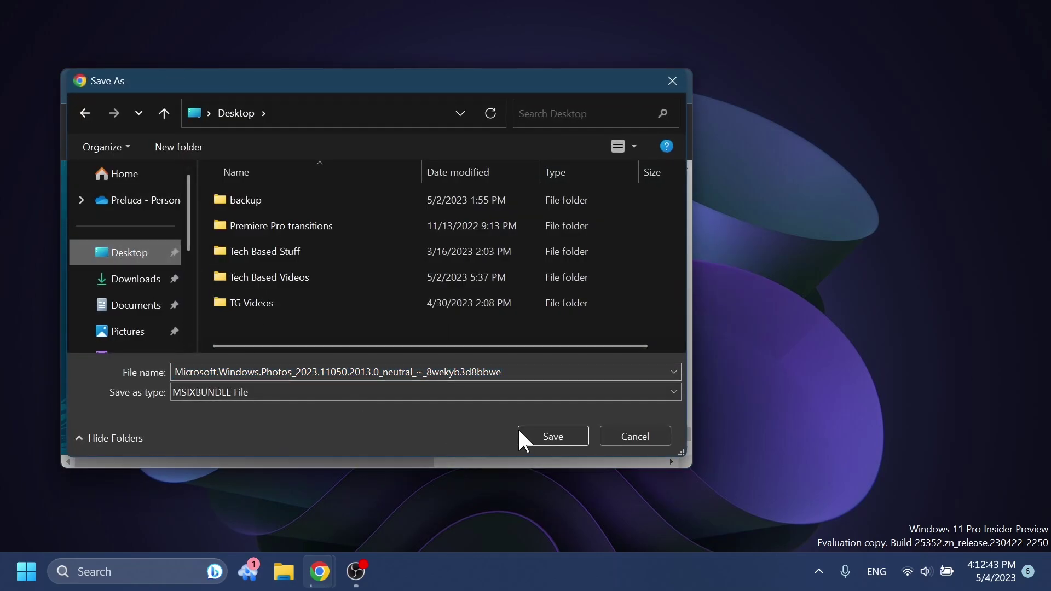
left_click(553, 437)
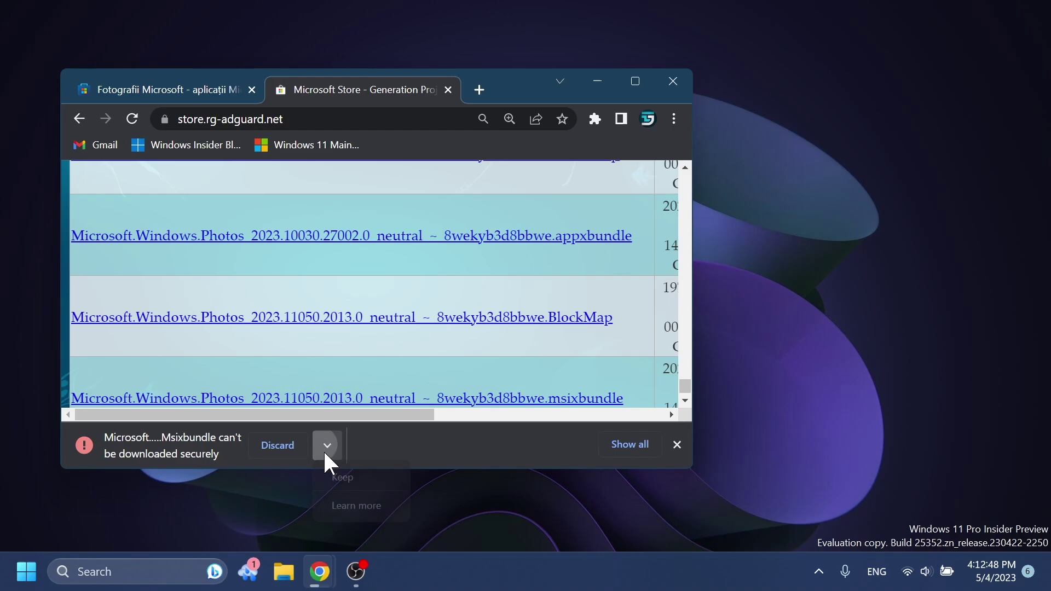
left_click(327, 446)
left_click(348, 476)
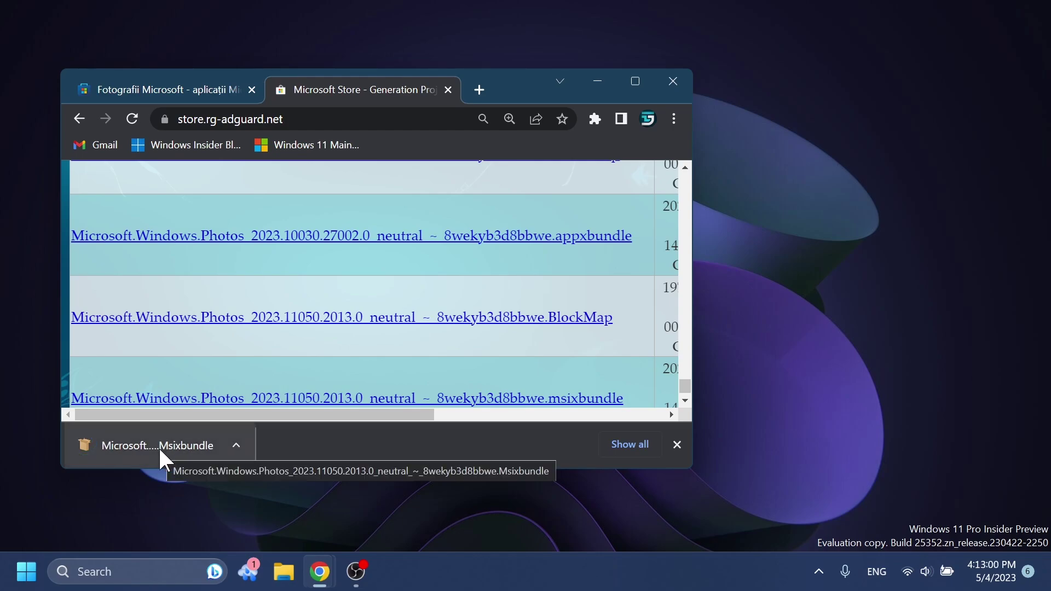
Run the downloaded Msixbundle in App Installer to update Photos to 2023.11050.2013.0
left_click(160, 449)
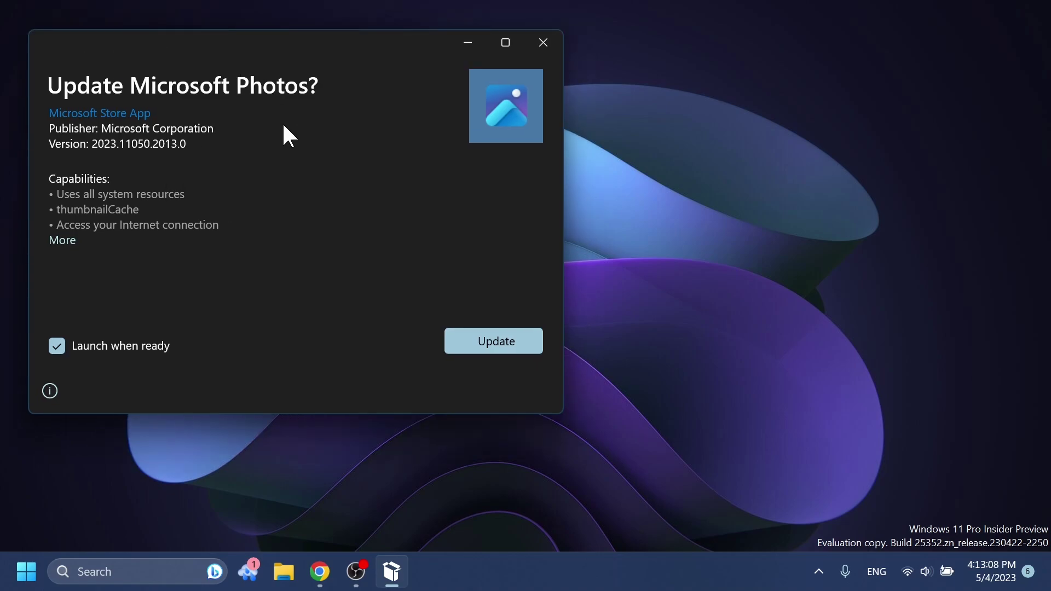
left_click(510, 348)
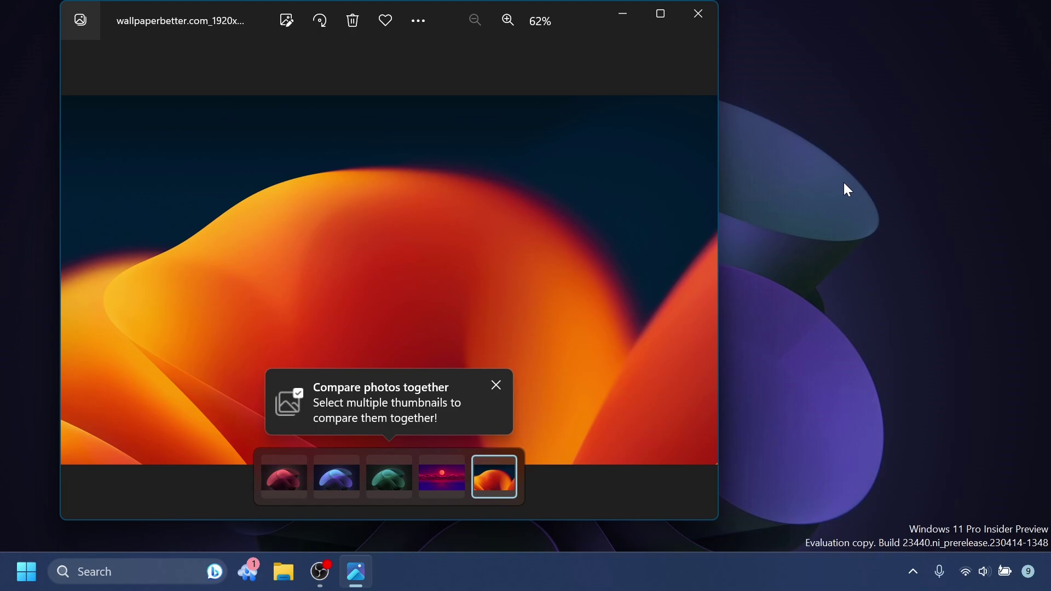
Dismiss the Compare photos tip and start a slideshow from the image's context menu
left_click(349, 282)
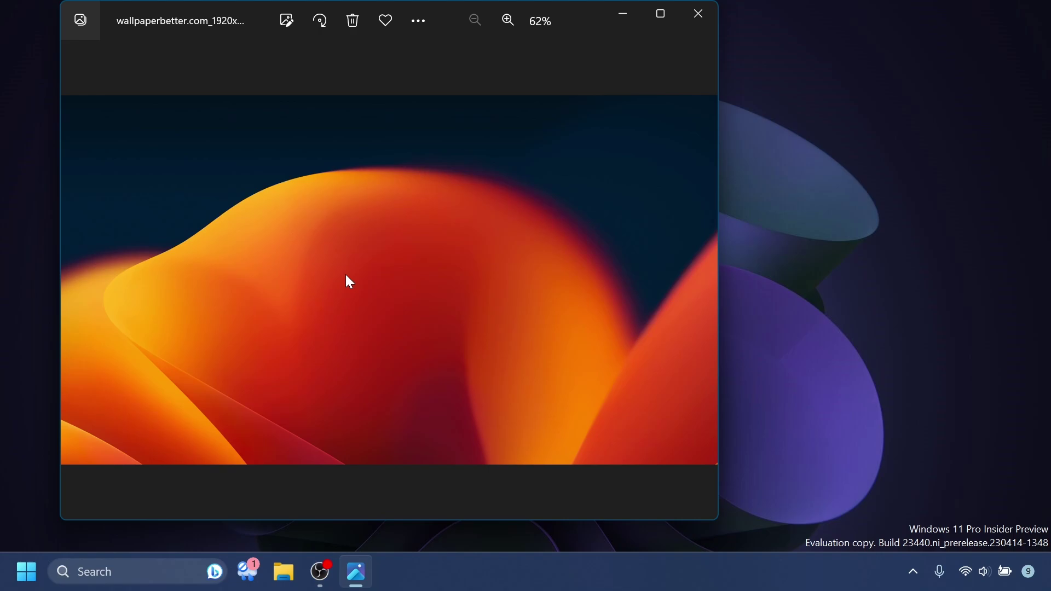
right_click(342, 196)
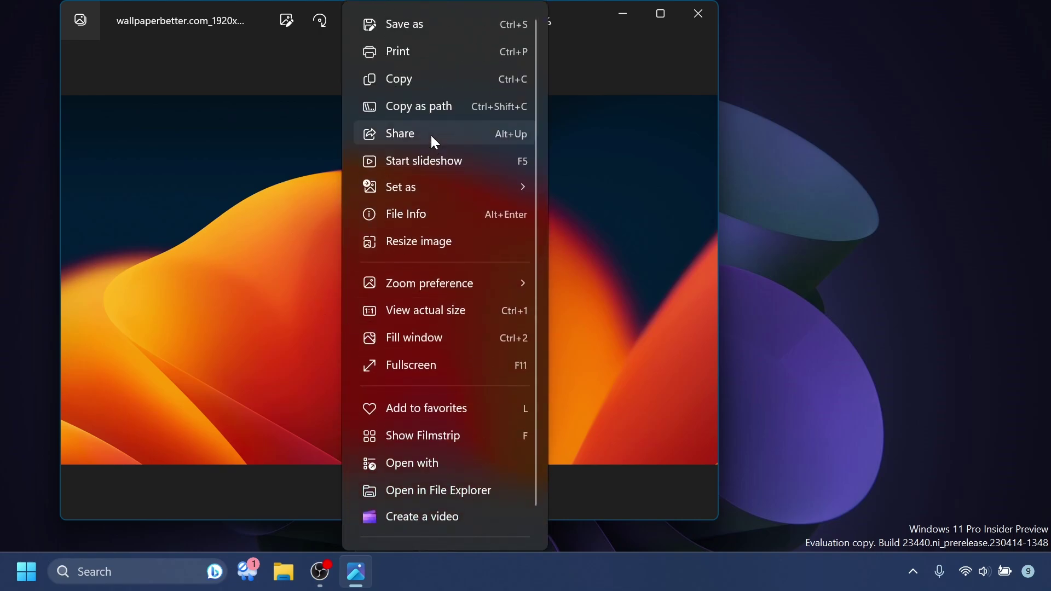
left_click(429, 162)
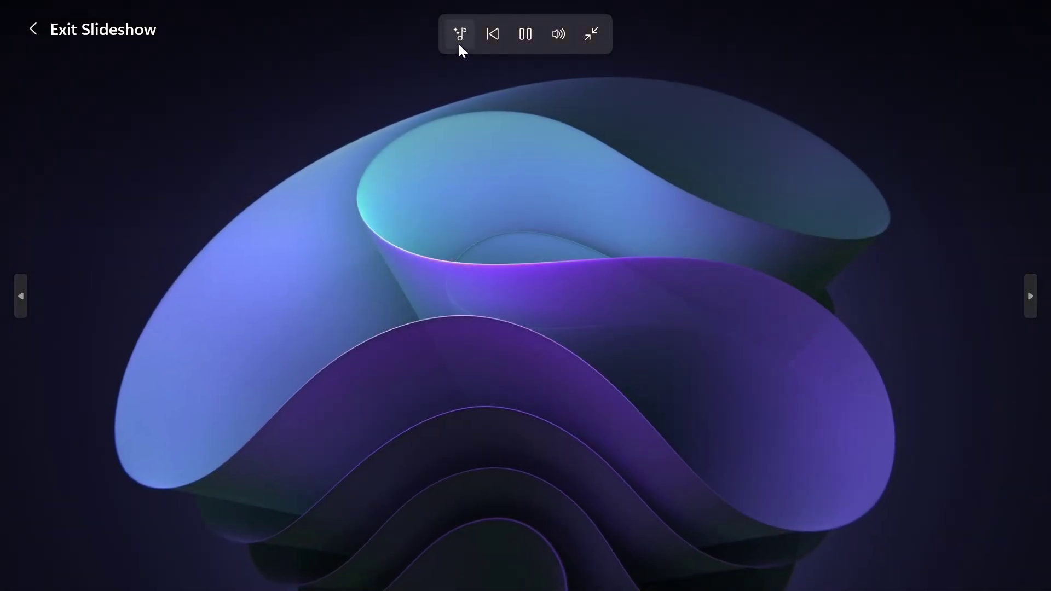
Look over the Slideshow Options panel, then close it
left_click(460, 34)
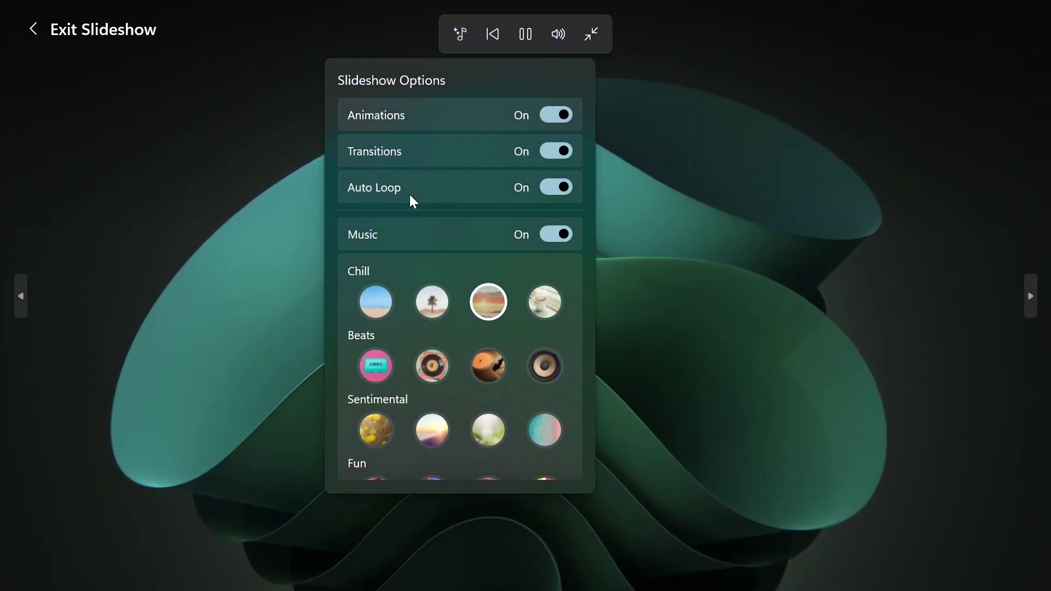
mouse_move(579, 291)
left_mouse_down()
mouse_move(583, 423)
mouse_move(593, 286)
left_mouse_up()
left_click(718, 113)
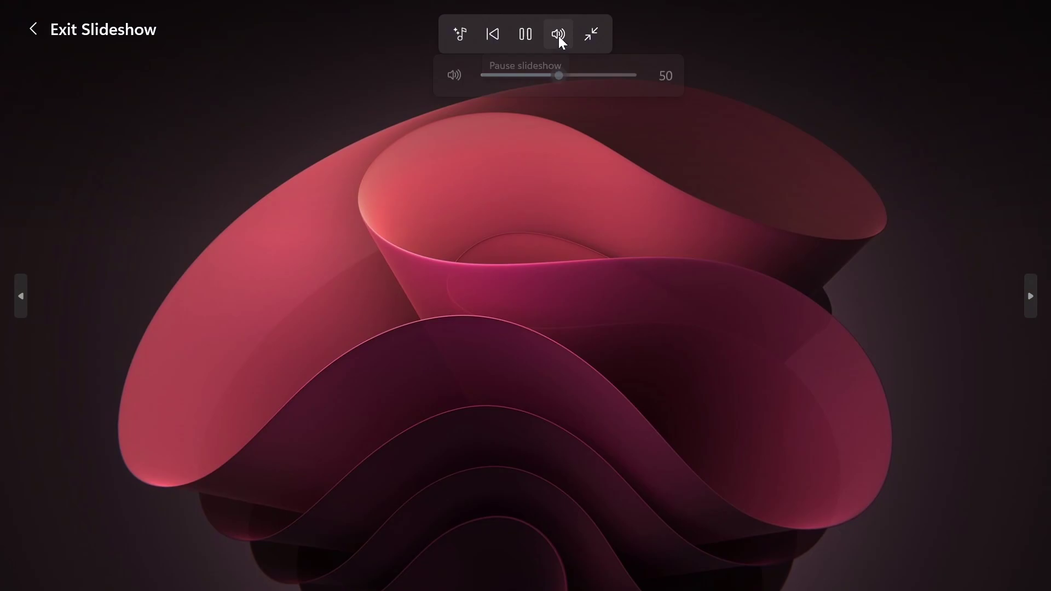
Turn the slideshow sound off and back on, then leave full screen
left_click(558, 35)
left_click(559, 35)
left_click(457, 83)
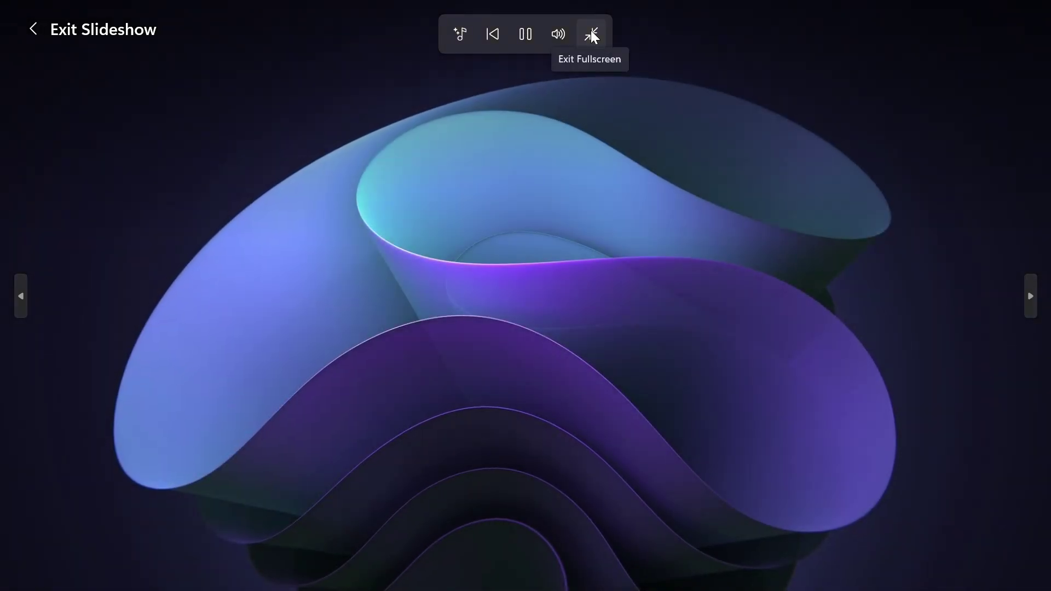
left_click(592, 34)
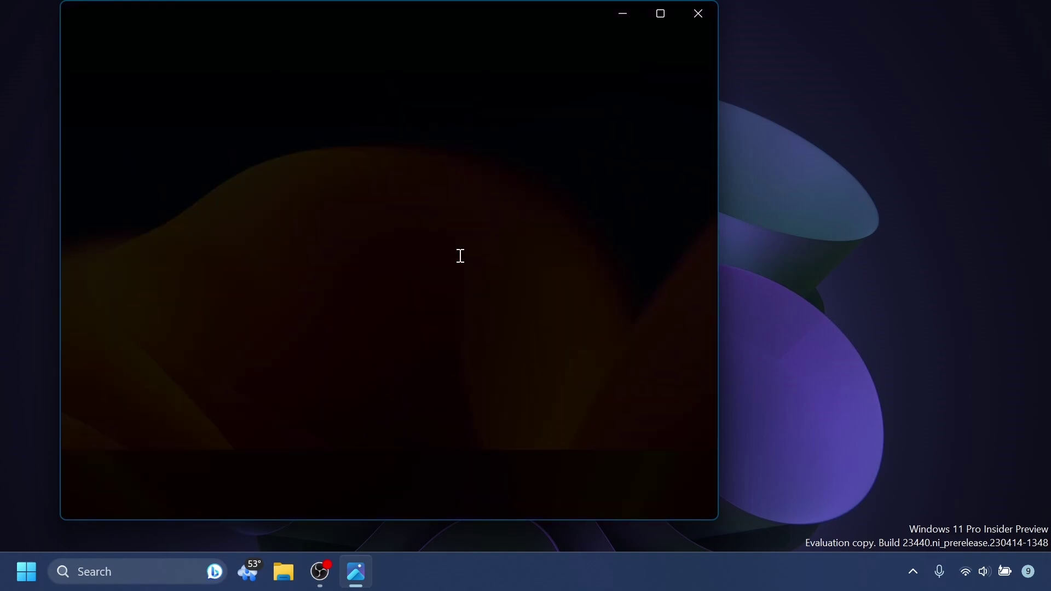
End the slideshow and drag the timeline scrubber back to March 2023
key("Escape")
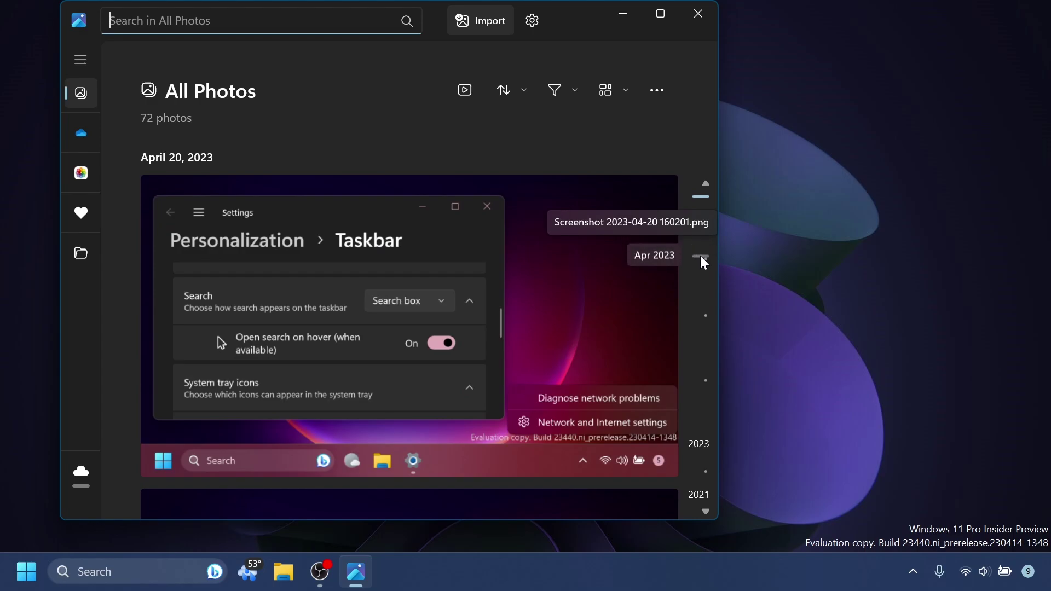
mouse_move(701, 255)
left_mouse_down()
mouse_move(701, 284)
mouse_move(702, 239)
left_mouse_up()
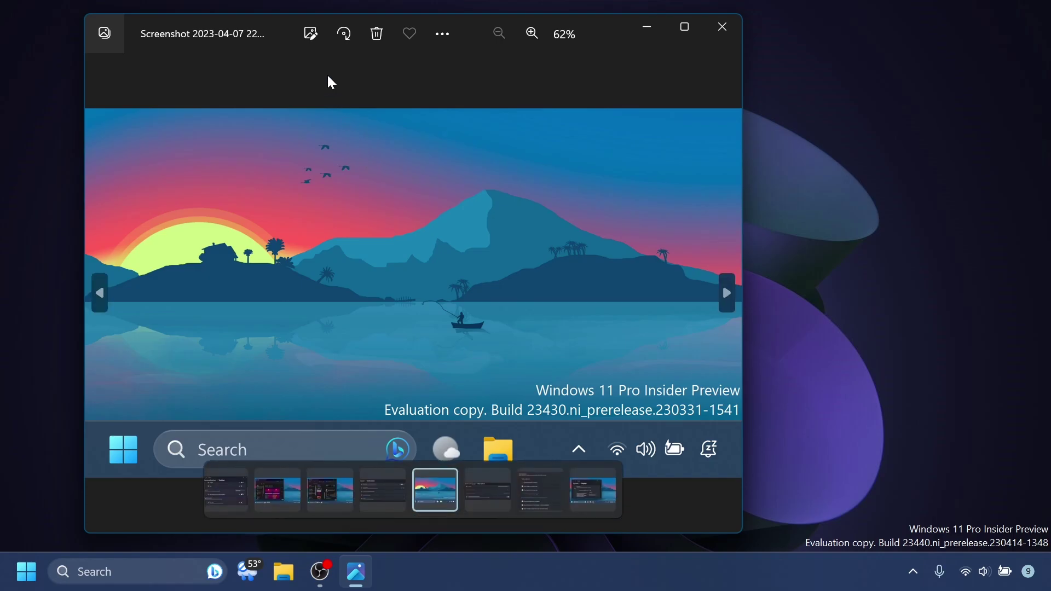
Use Spot fix on the sunset screenshot to erase the boat and the birds
left_click(311, 34)
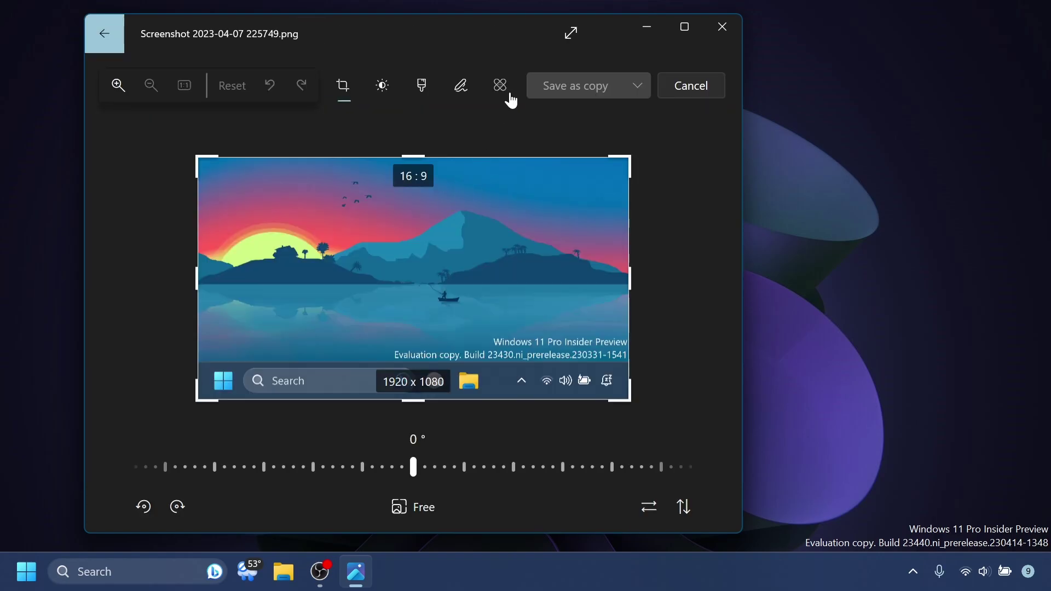
left_click(500, 86)
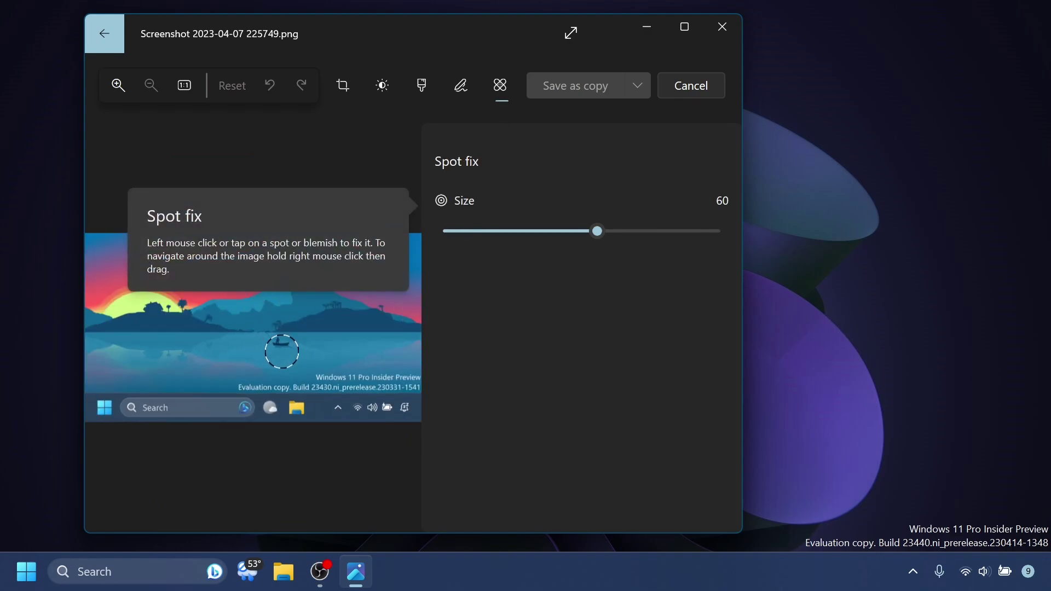
left_click(280, 342)
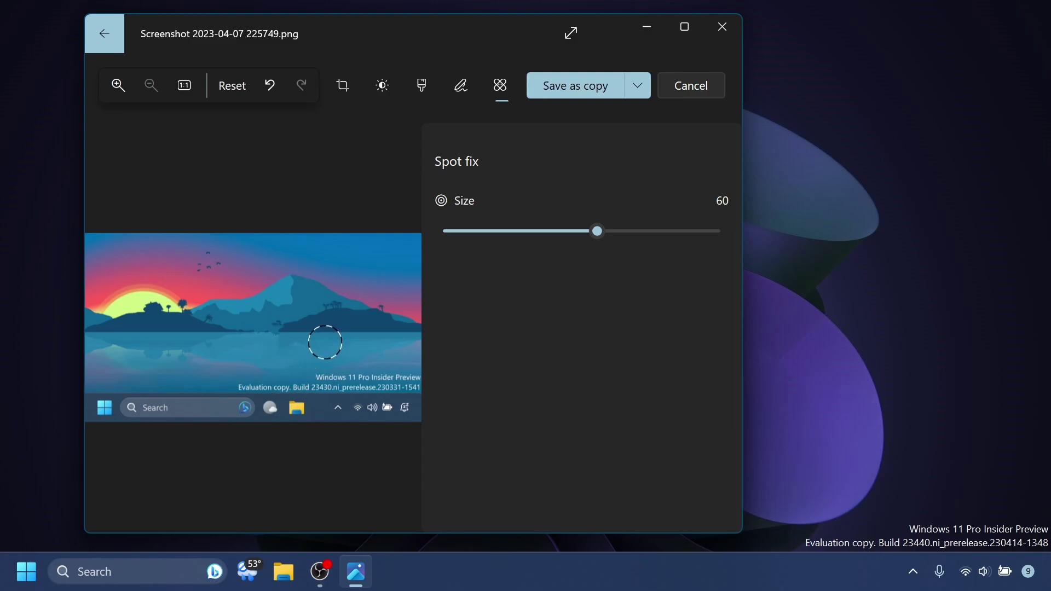
left_click(207, 263)
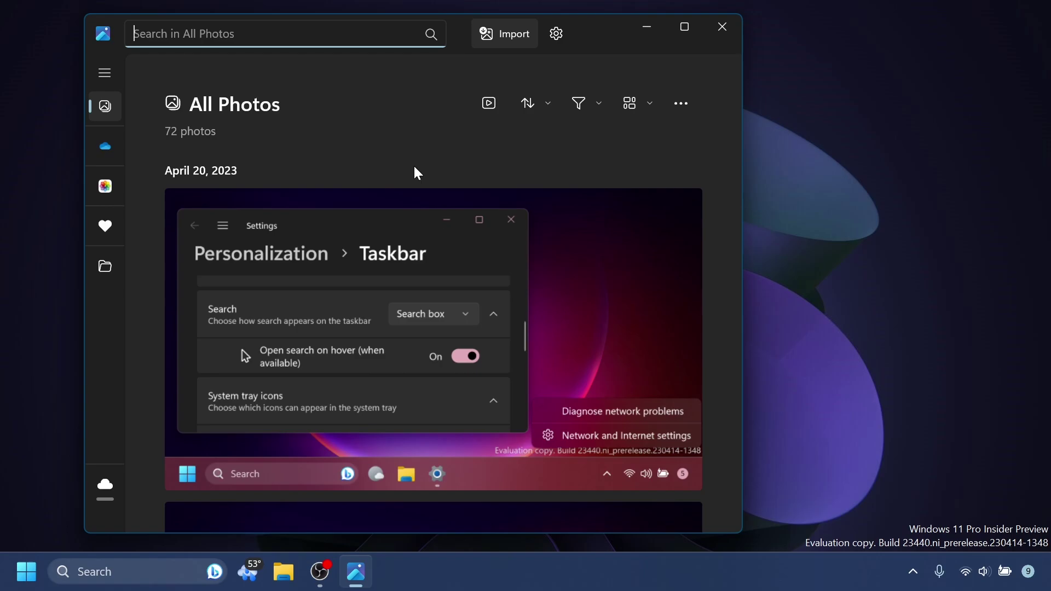
Close Microsoft Photos with Alt+F4
key("alt+F4")
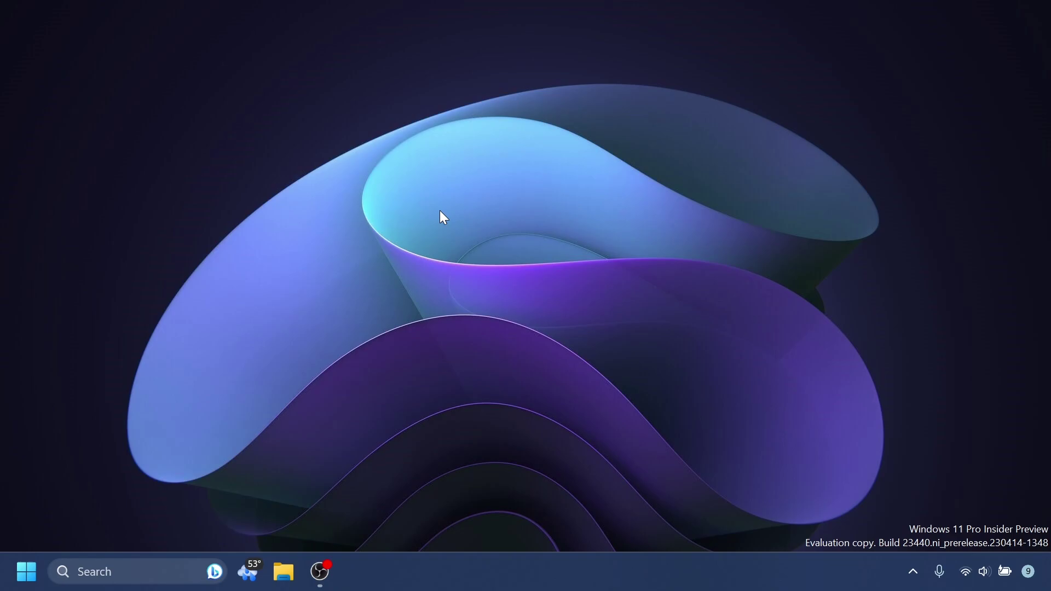